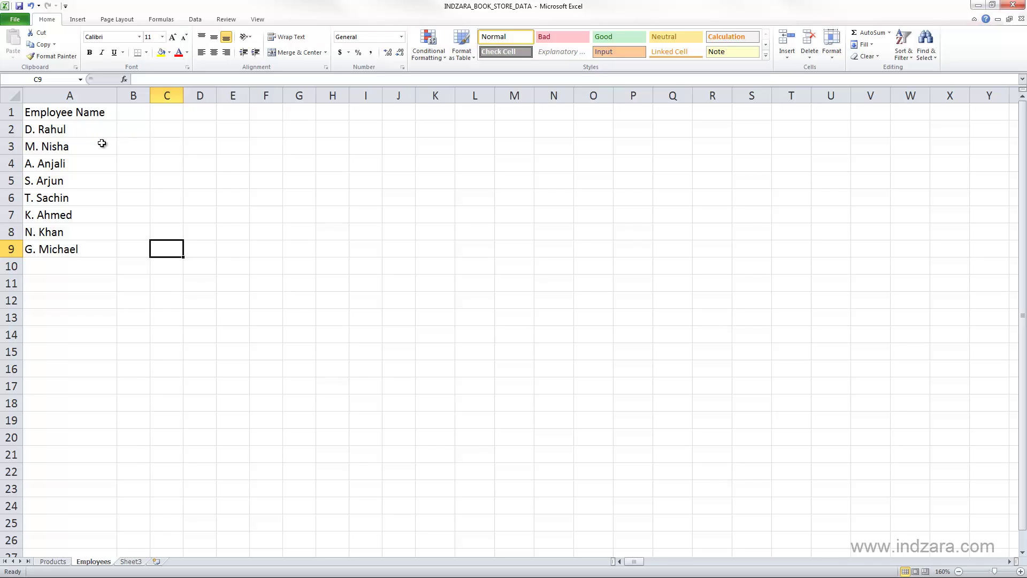
# - Enter the date 1/1/2013 in cell B1
pyautogui.click(136, 116)
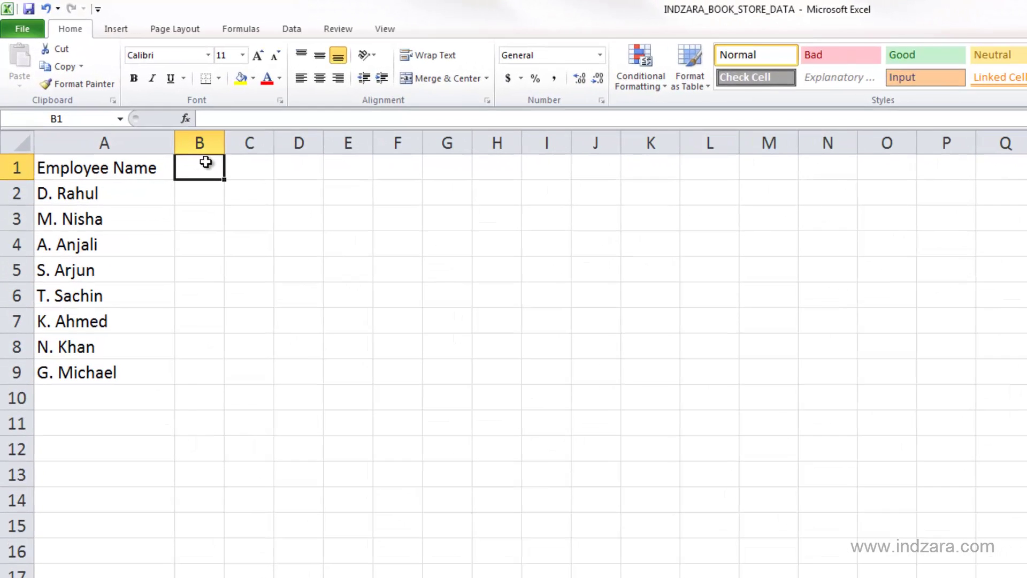
pyautogui.write('1/1/2013')
pyautogui.press('Return')
# - Format B1 with the 14-Mar date type so it shows as 1-Jan
pyautogui.click(206, 164)
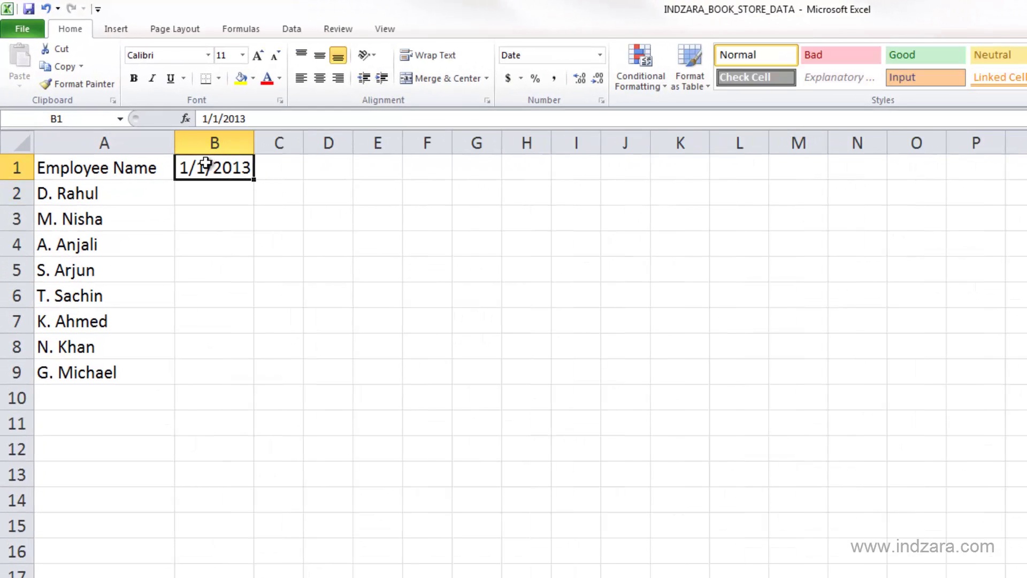
pyautogui.hotkey('ctrl', '1')
pyautogui.moveTo(247, 281); pyautogui.dragTo(336, 252)
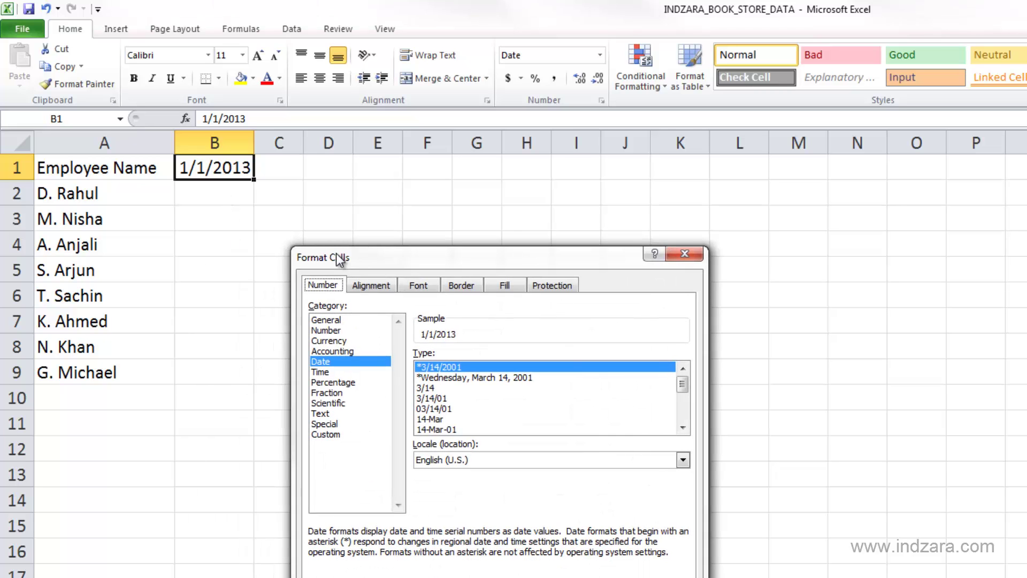
pyautogui.click(442, 420)
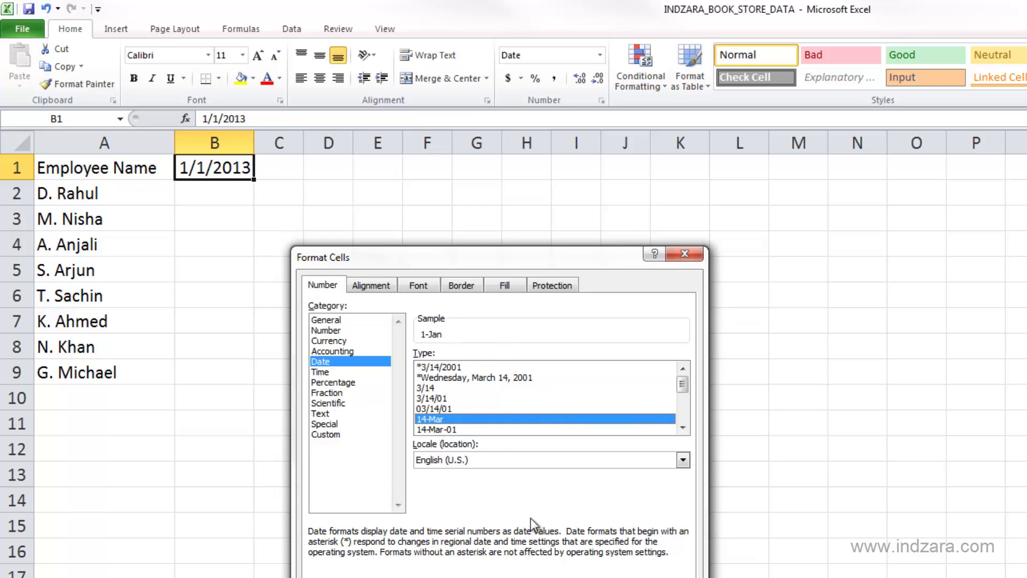
pyautogui.click(683, 427)
pyautogui.click(682, 427)
pyautogui.click(683, 428)
pyautogui.click(682, 427)
pyautogui.click(682, 428)
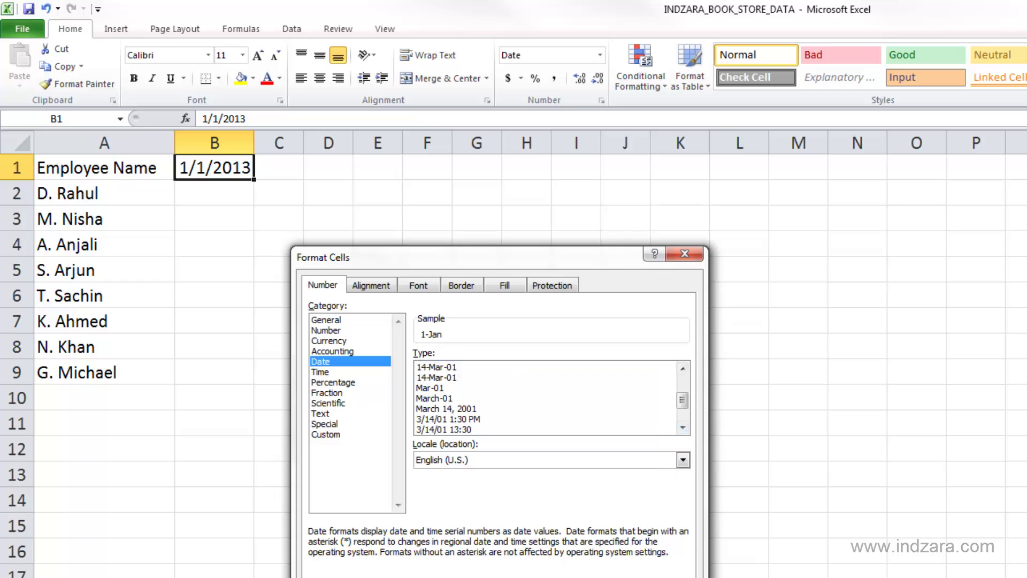
pyautogui.press('Return')
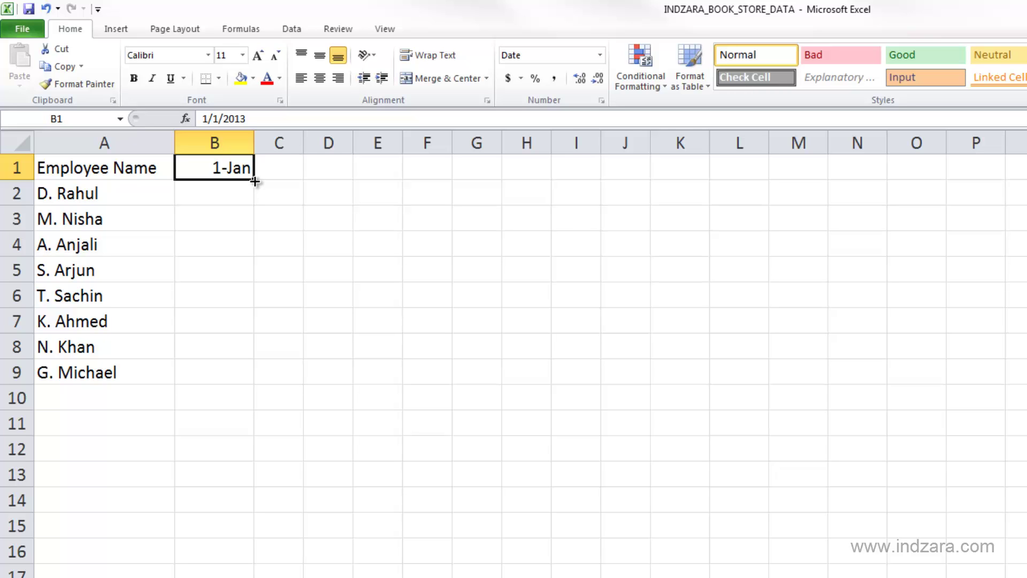
# - Extend B1's date series right to 31-Dec in NB1, then scroll back to column A
pyautogui.moveTo(255, 182); pyautogui.dragTo(273, 111)
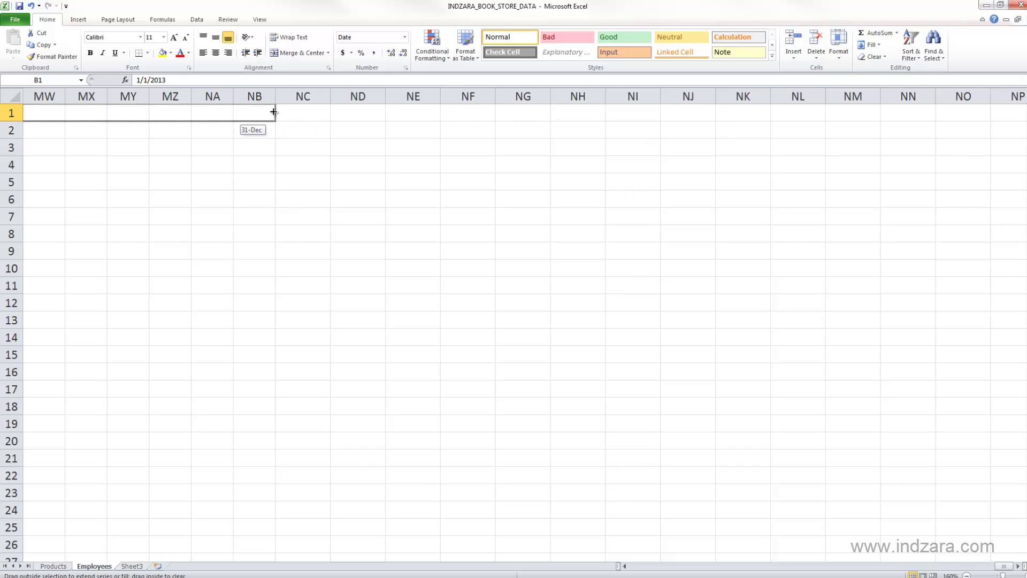
pyautogui.moveTo(273, 112); pyautogui.dragTo(273, 112)
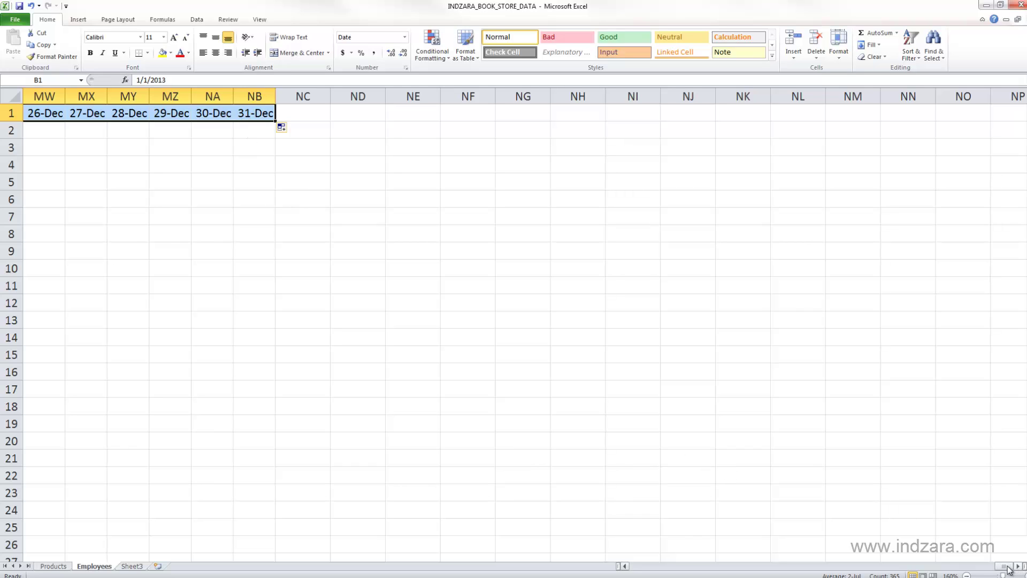
pyautogui.moveTo(1006, 567); pyautogui.dragTo(608, 573)
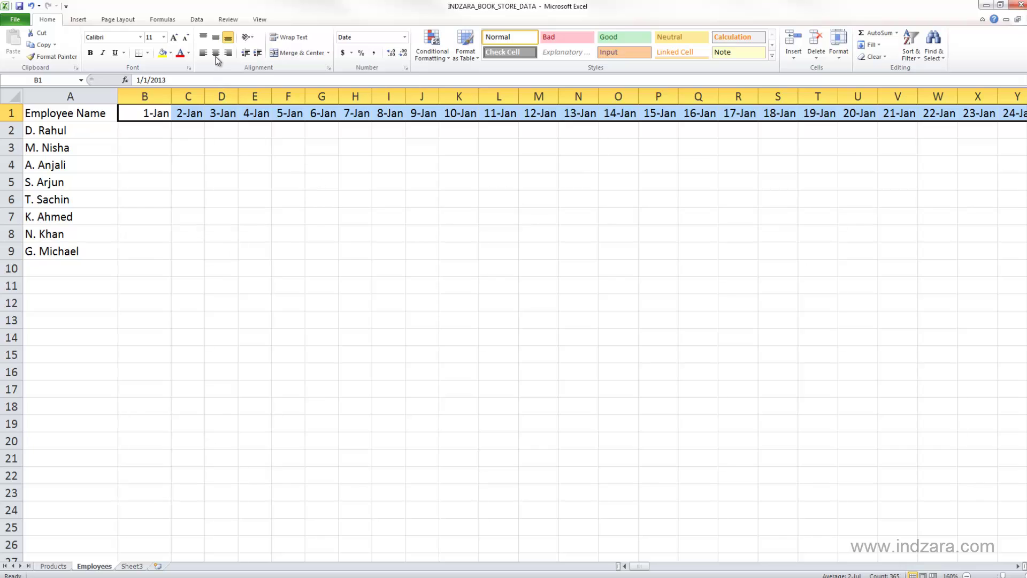
# - Centre the row 1 dates and paste the employees' daily hours starting at B2
pyautogui.click(216, 53)
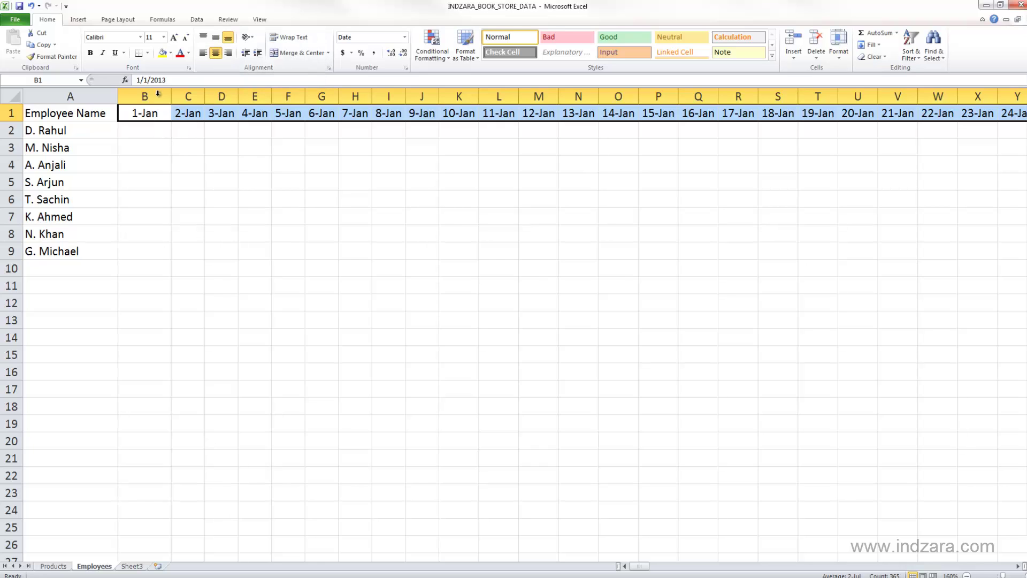
pyautogui.hotkey('ctrl', 'space')
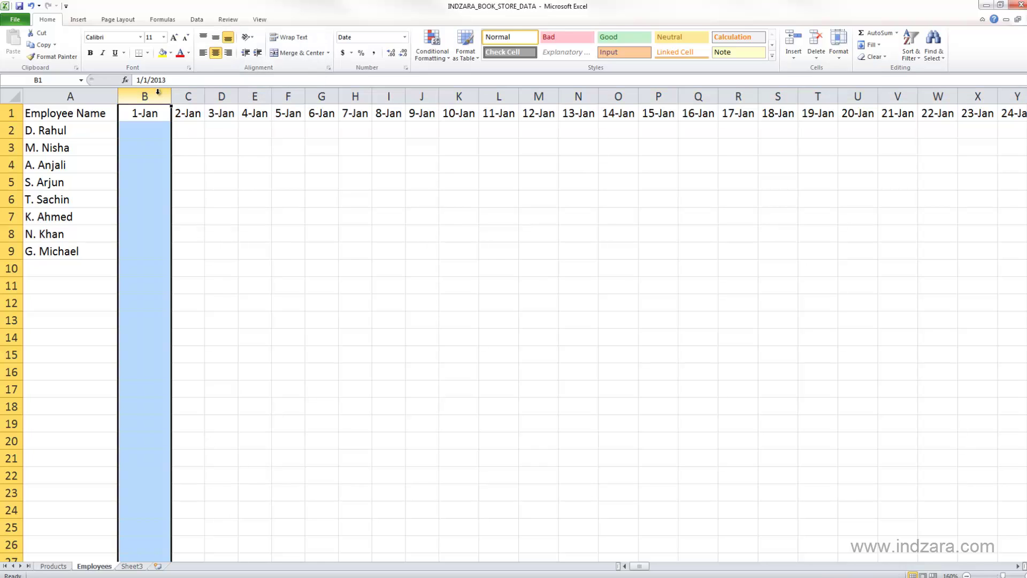
pyautogui.click(152, 127)
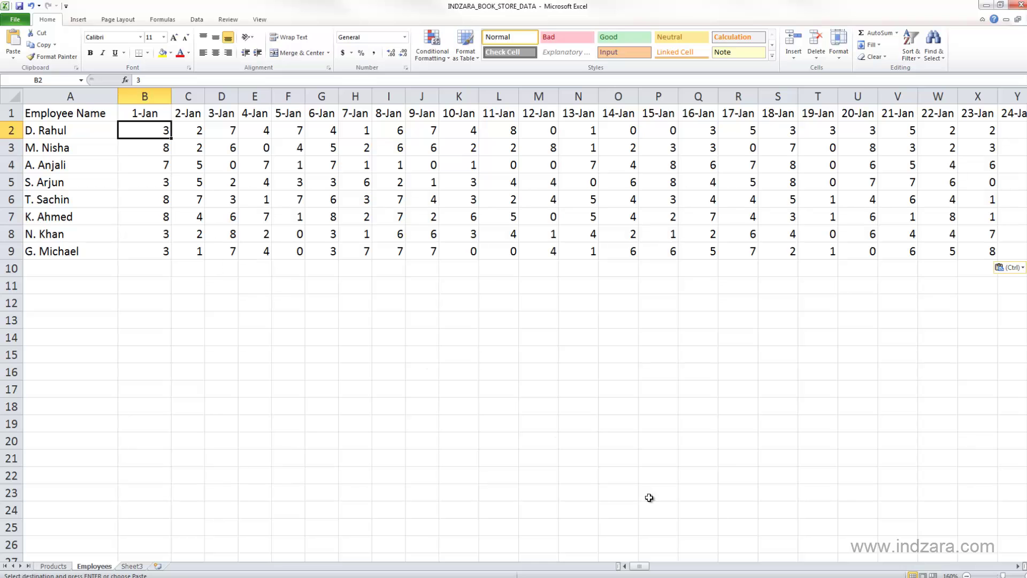
pyautogui.moveTo(647, 571); pyautogui.dragTo(727, 567)
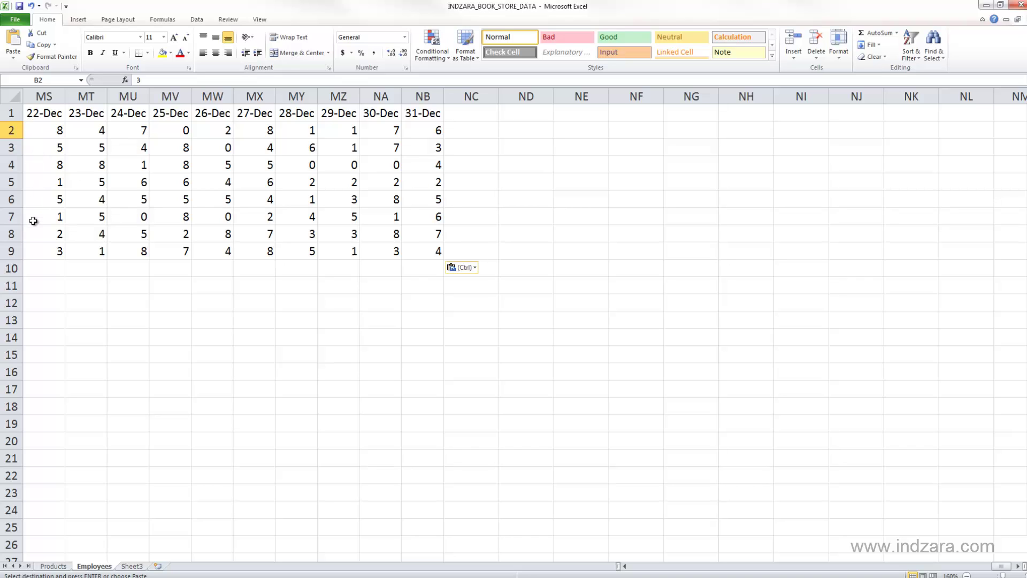
pyautogui.click(181, 152)
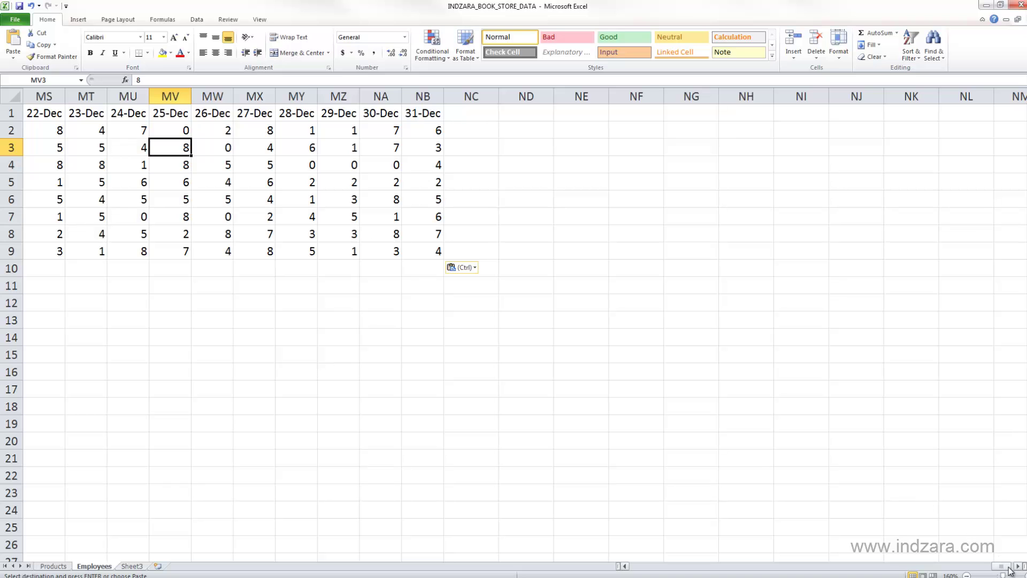
pyautogui.moveTo(1000, 566); pyautogui.dragTo(622, 567)
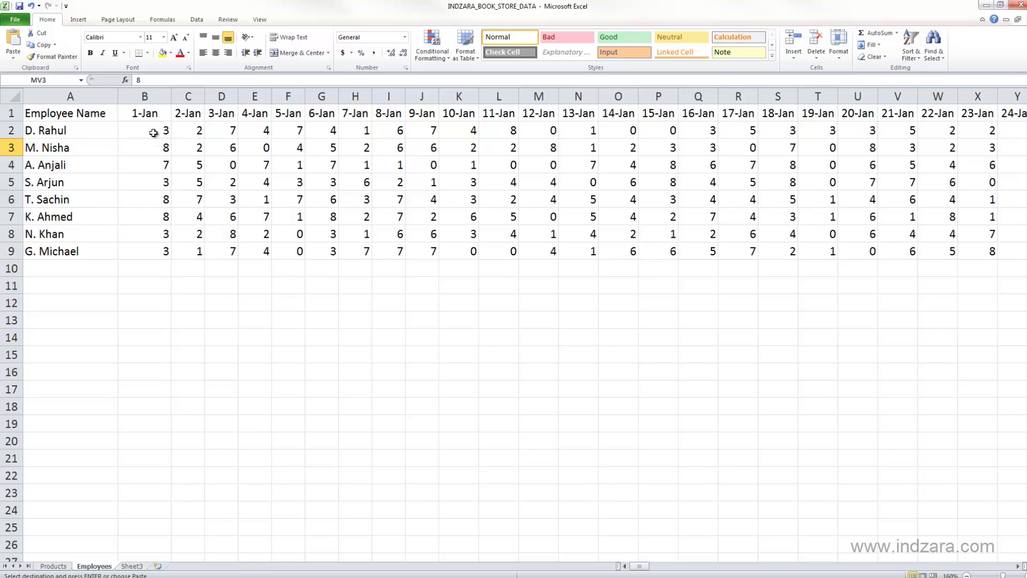
pyautogui.click(133, 132)
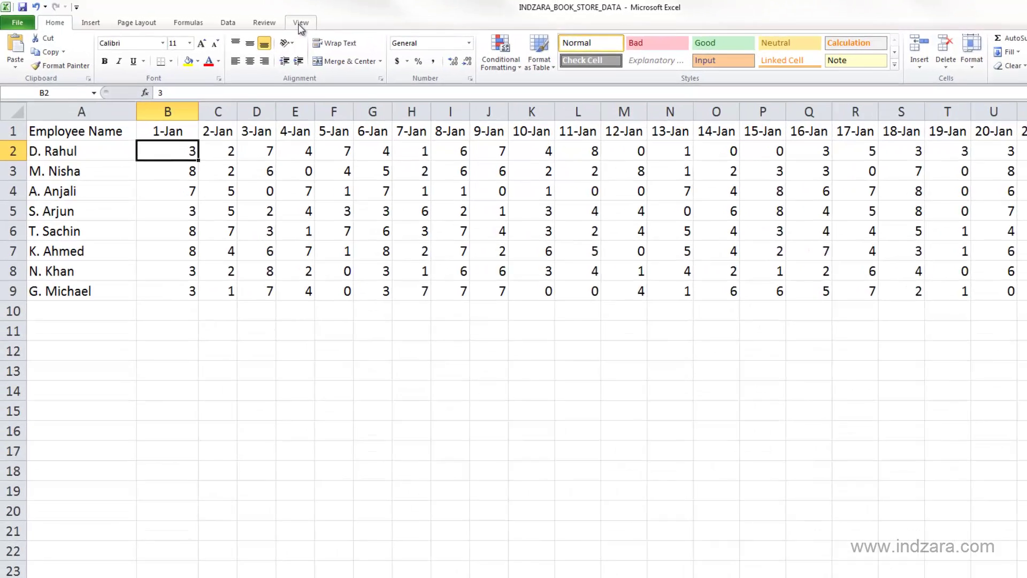
# - Freeze panes at B2 so row 1 and column A stay fixed
pyautogui.click(259, 19)
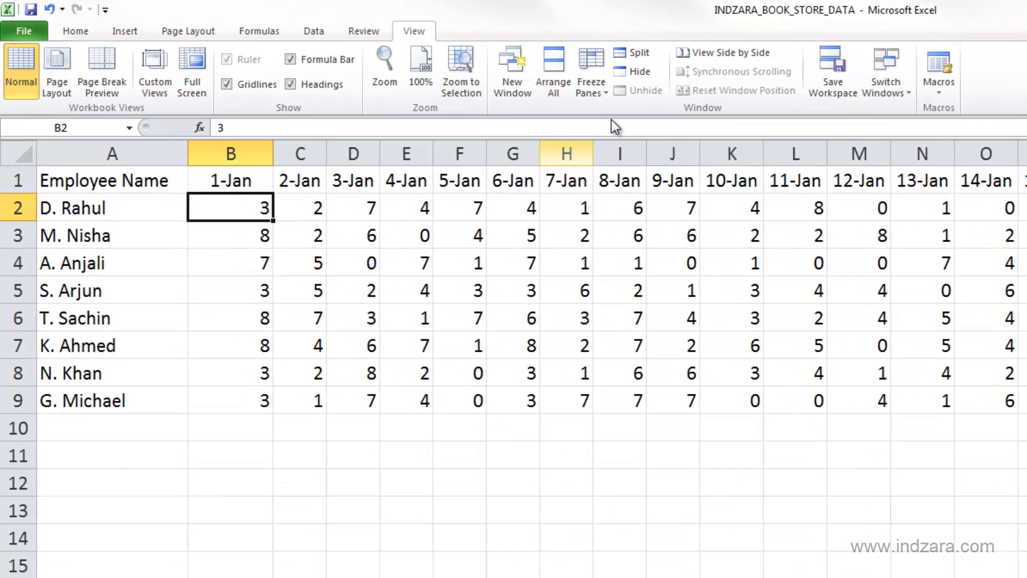
pyautogui.click(608, 91)
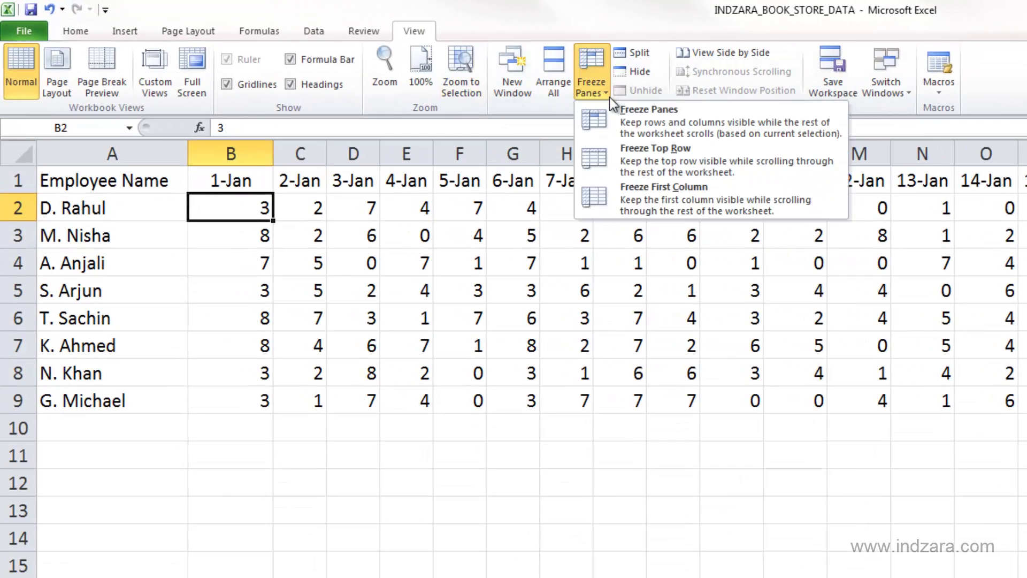
pyautogui.click(627, 128)
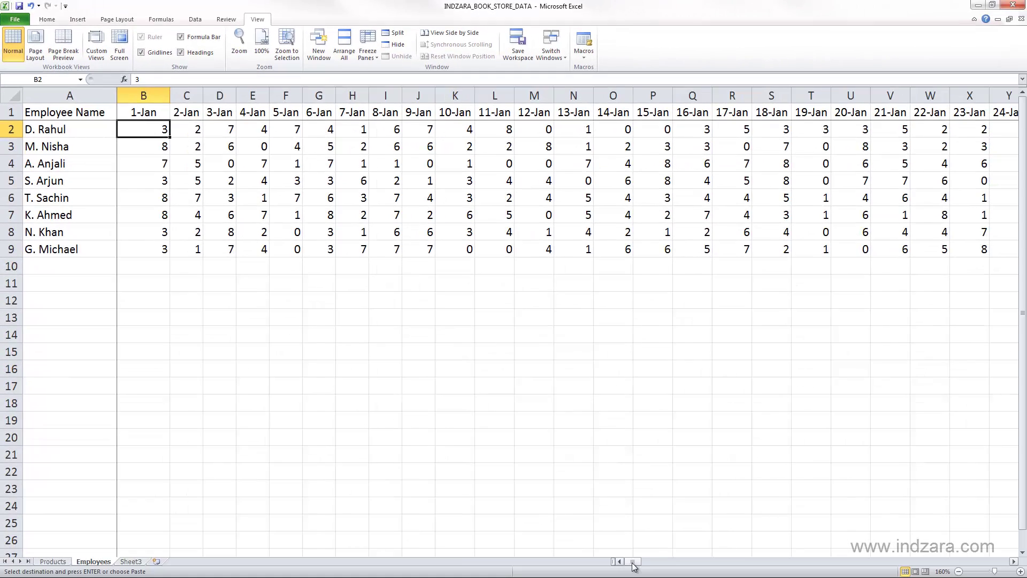
pyautogui.moveTo(635, 563); pyautogui.dragTo(643, 563)
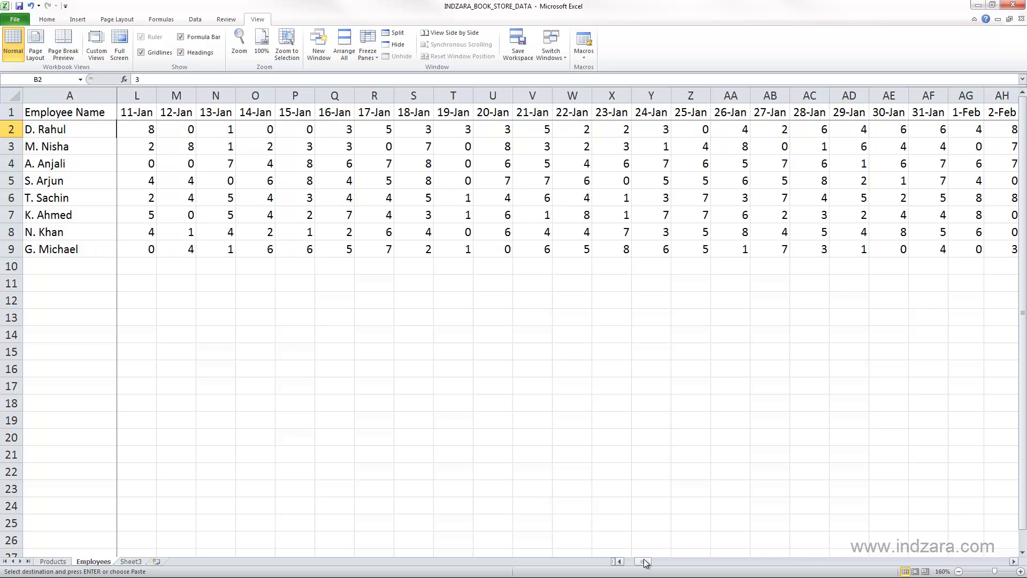
pyautogui.moveTo(646, 562); pyautogui.dragTo(601, 562)
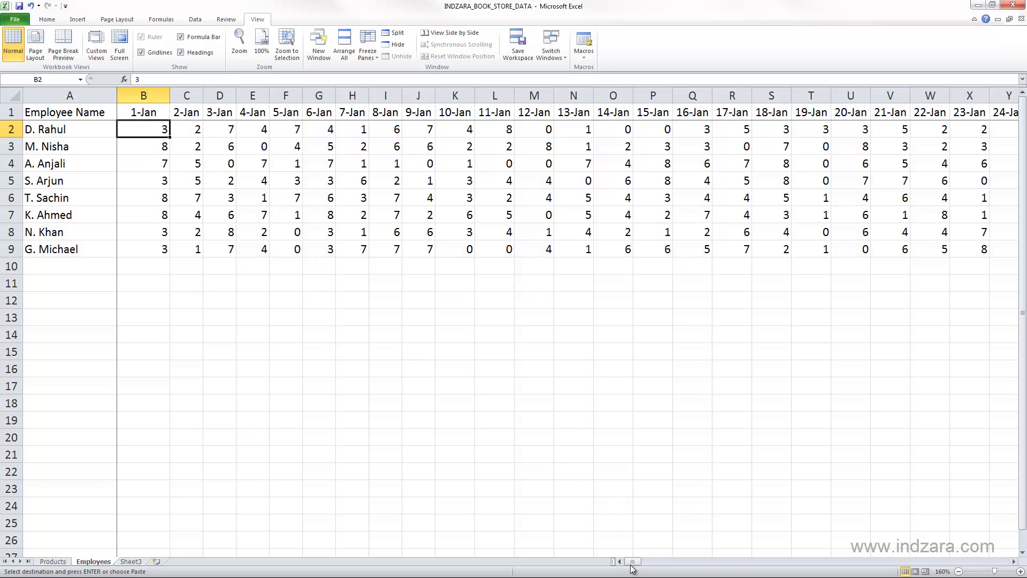
pyautogui.moveTo(638, 562); pyautogui.dragTo(644, 562)
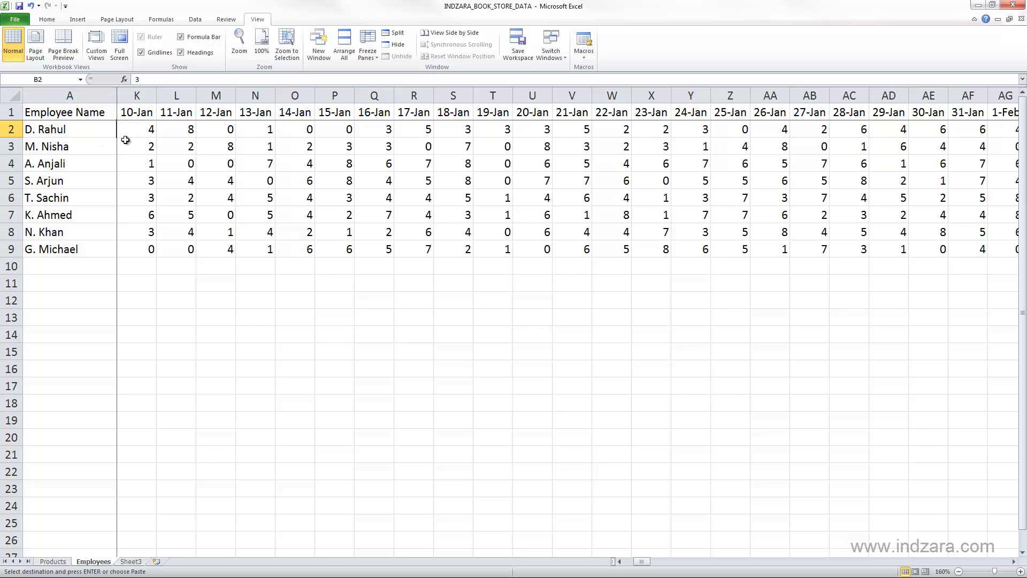
pyautogui.moveTo(645, 566); pyautogui.dragTo(605, 563)
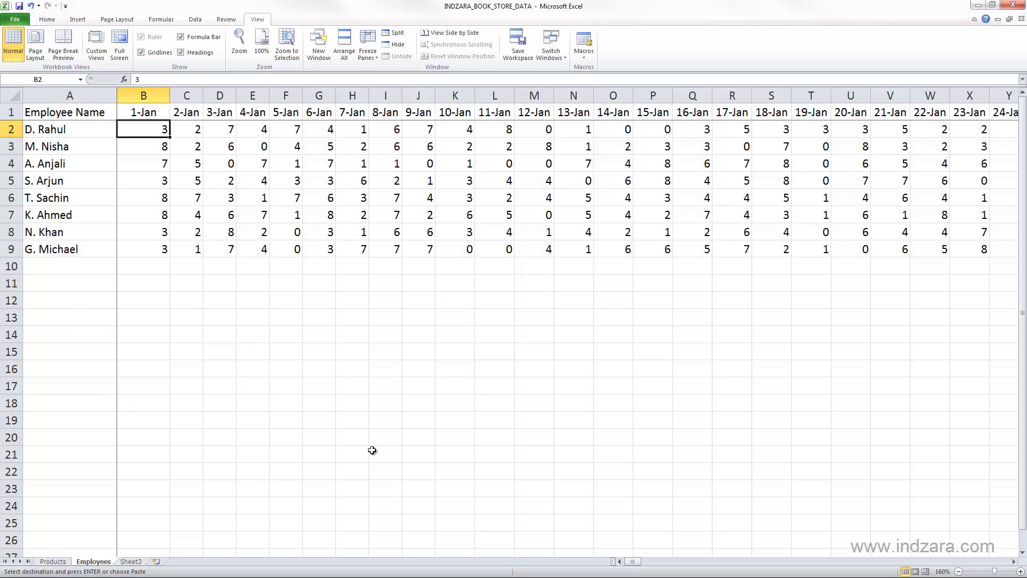
pyautogui.scroll(-2, 372, 450)
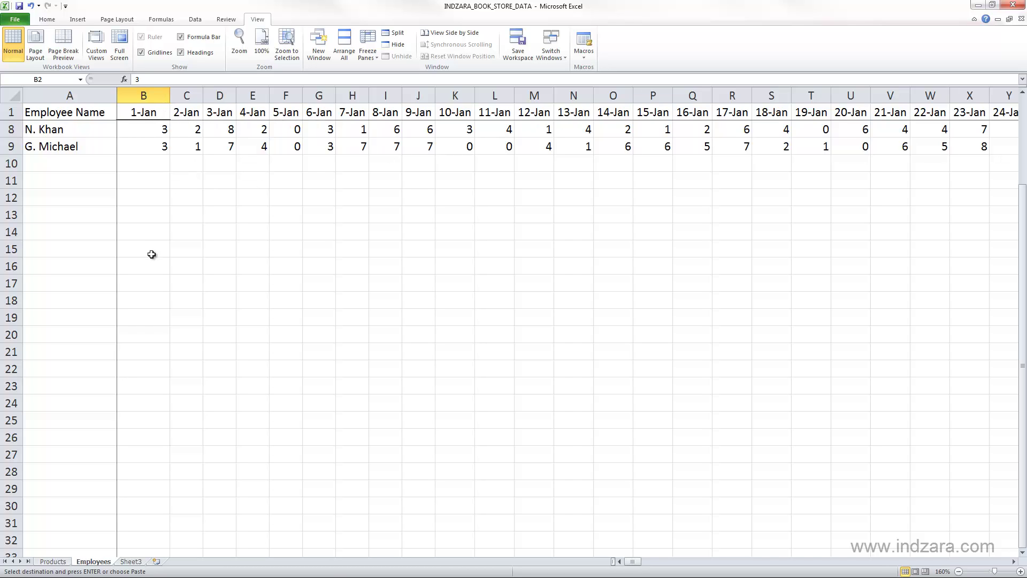
pyautogui.click(80, 506)
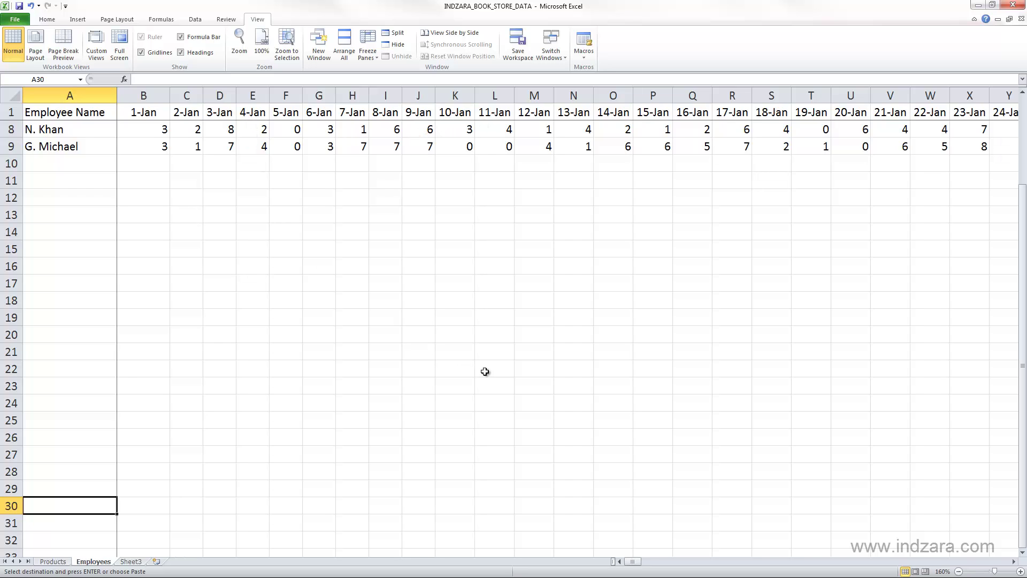
pyautogui.scroll(2, 484, 371)
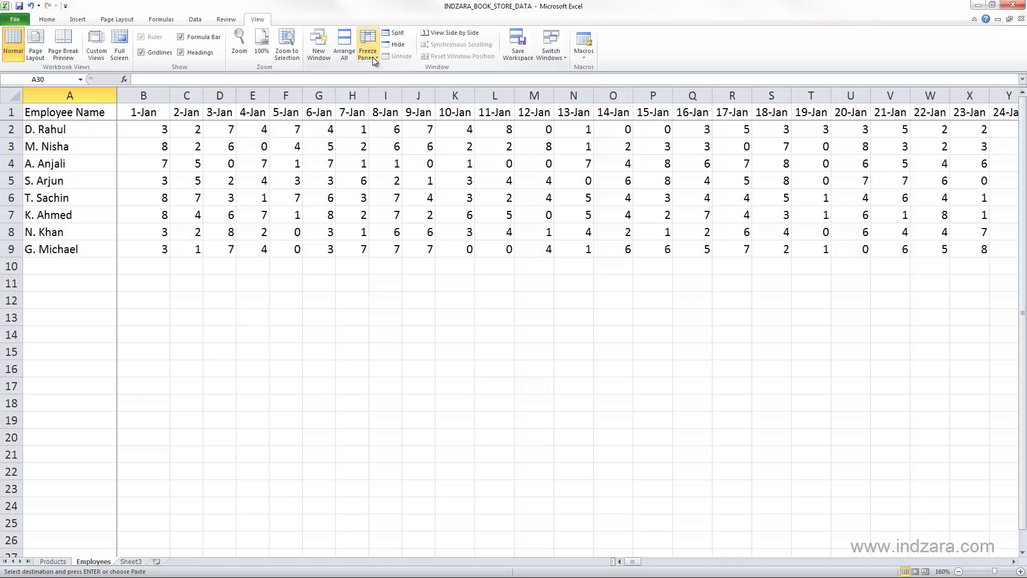
# - Unfreeze all panes, then scroll from C4 to confirm nothing stays fixed
pyautogui.hotkey('ctrl', 'Home')
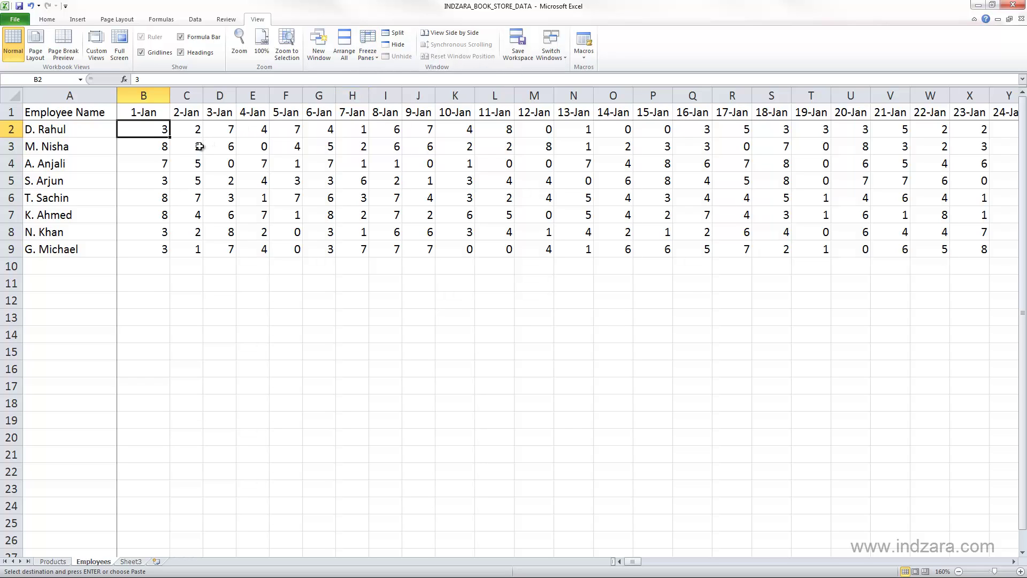
pyautogui.click(373, 57)
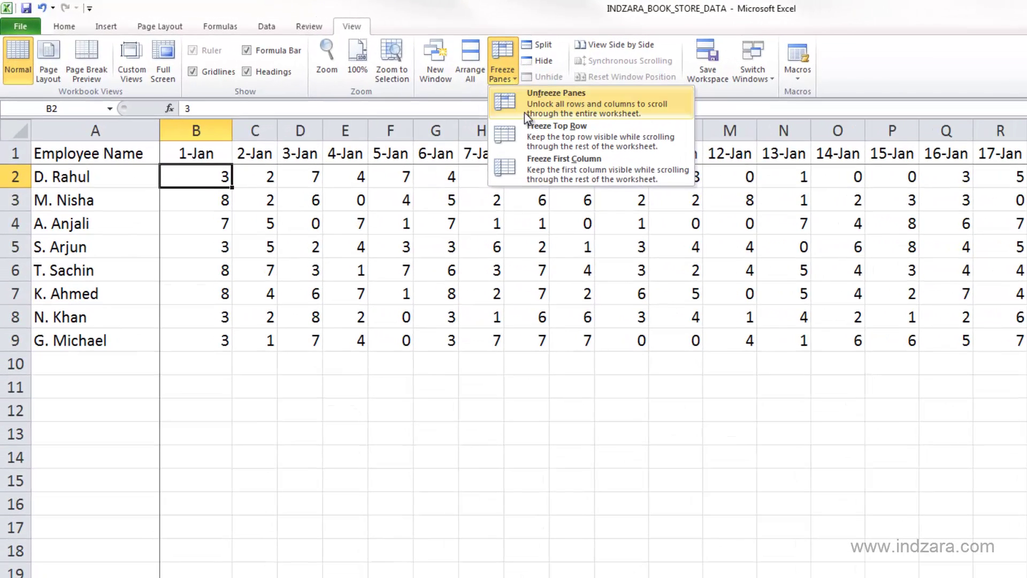
pyautogui.click(555, 103)
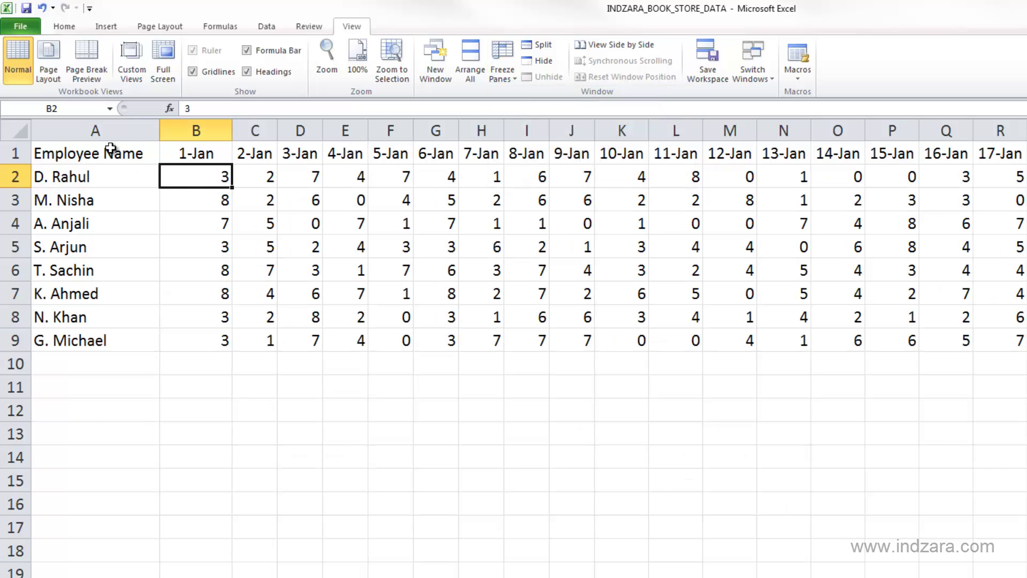
pyautogui.click(249, 226)
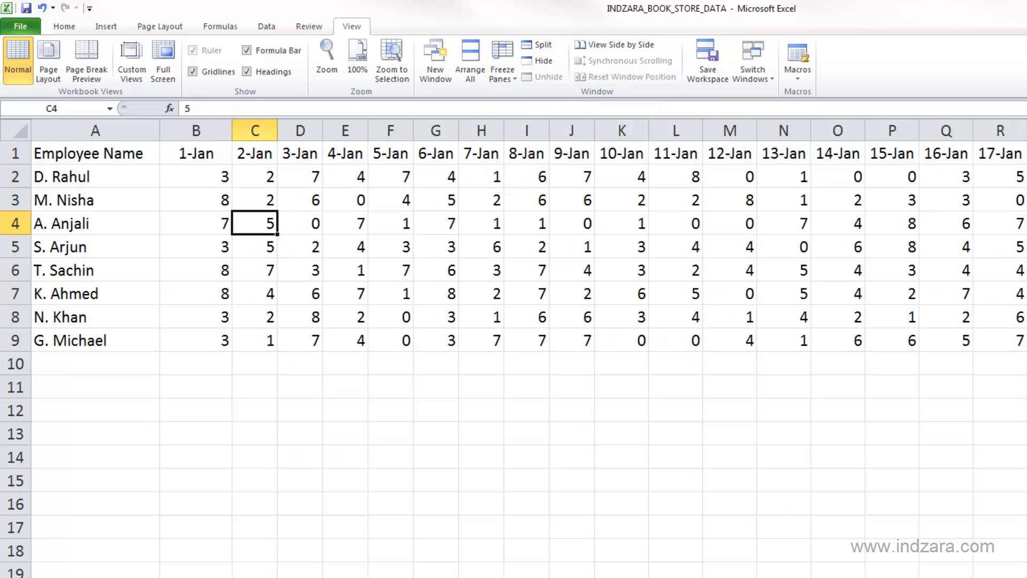
pyautogui.hscroll(5, 344, 429)
pyautogui.hscroll(-5, 344, 428)
# - Freeze panes at C3, then scroll right and back to test rows 1–2 and columns A–B
pyautogui.click(211, 175)
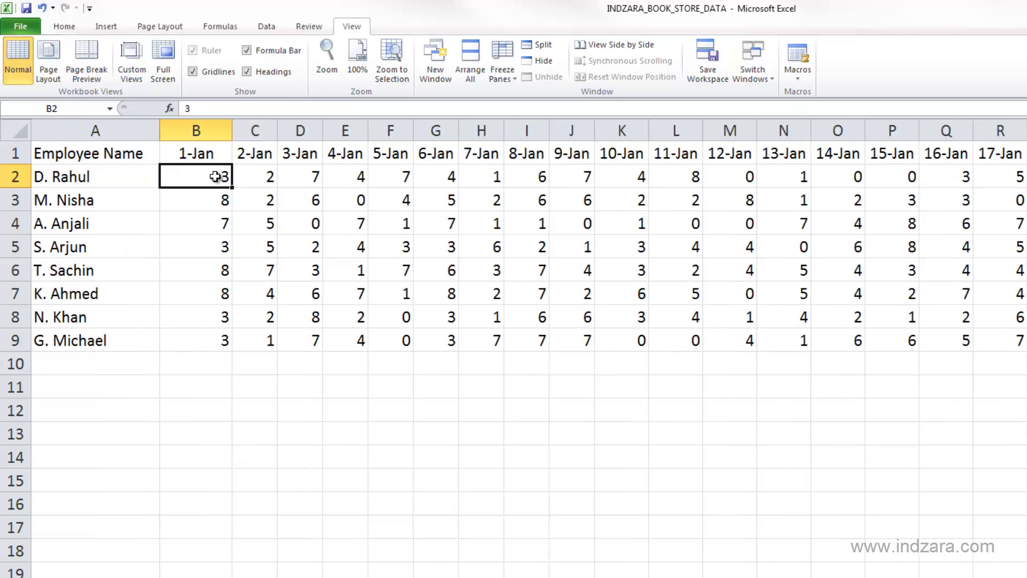
pyautogui.click(250, 203)
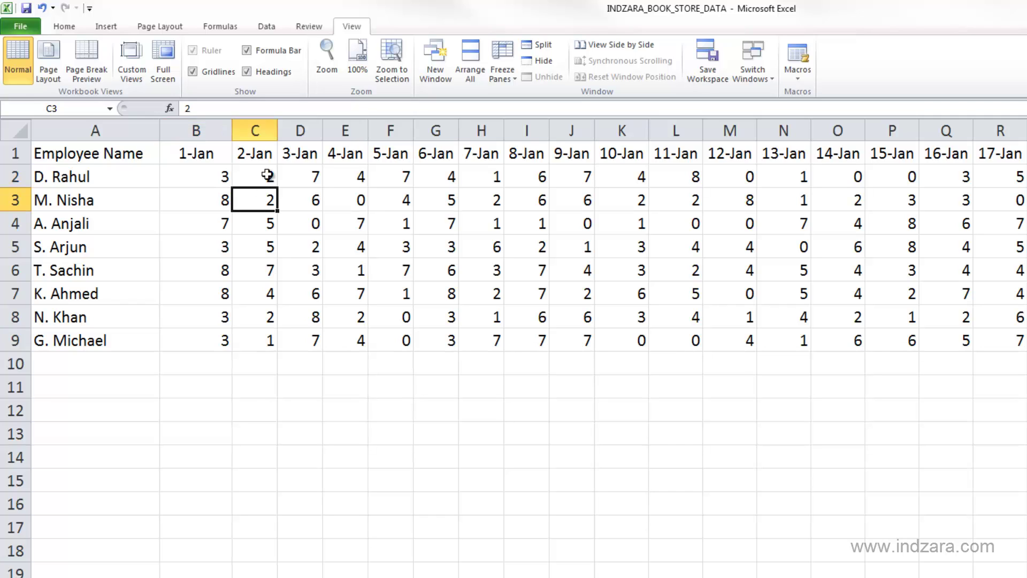
pyautogui.click(502, 74)
pyautogui.click(518, 109)
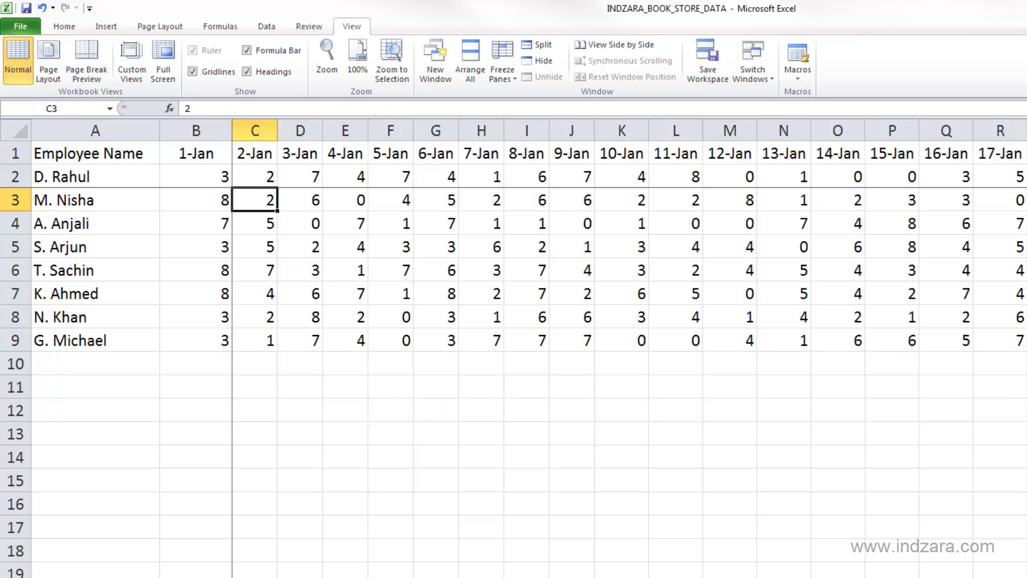
pyautogui.hscroll(4, 549, 572)
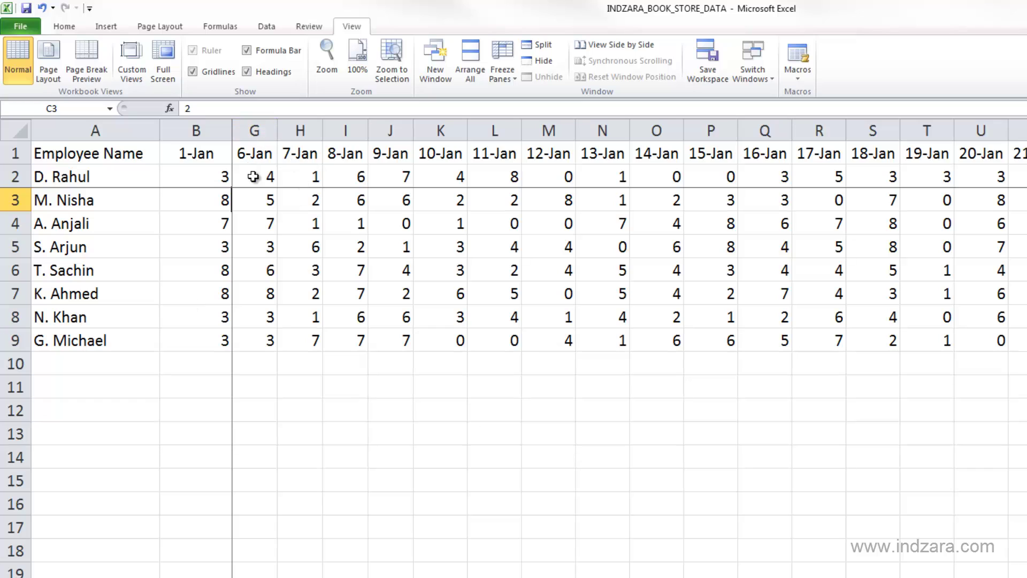
pyautogui.hscroll(-4, 351, 366)
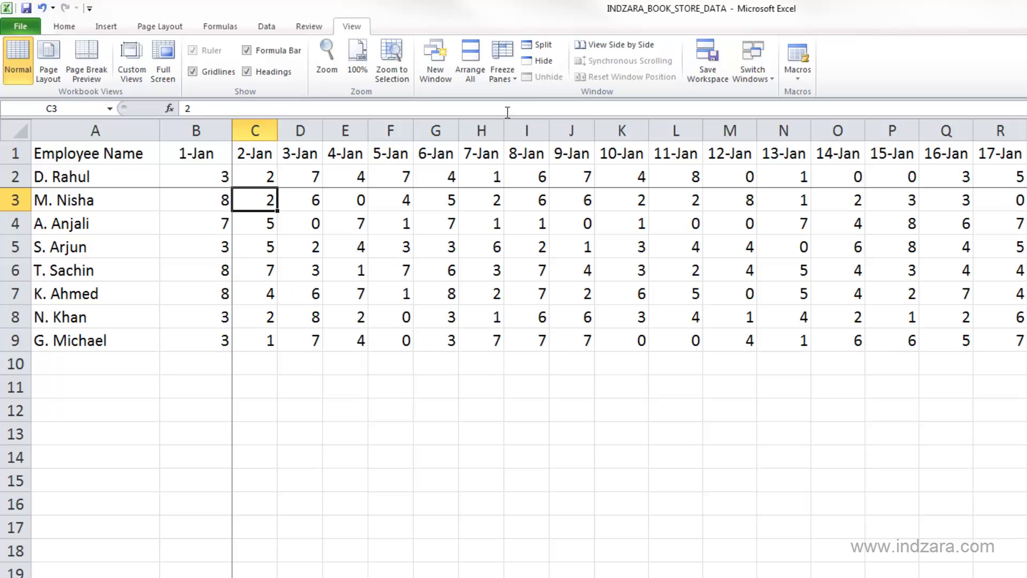
# - Remove the C3 freeze and reselect cell B2
pyautogui.click(513, 82)
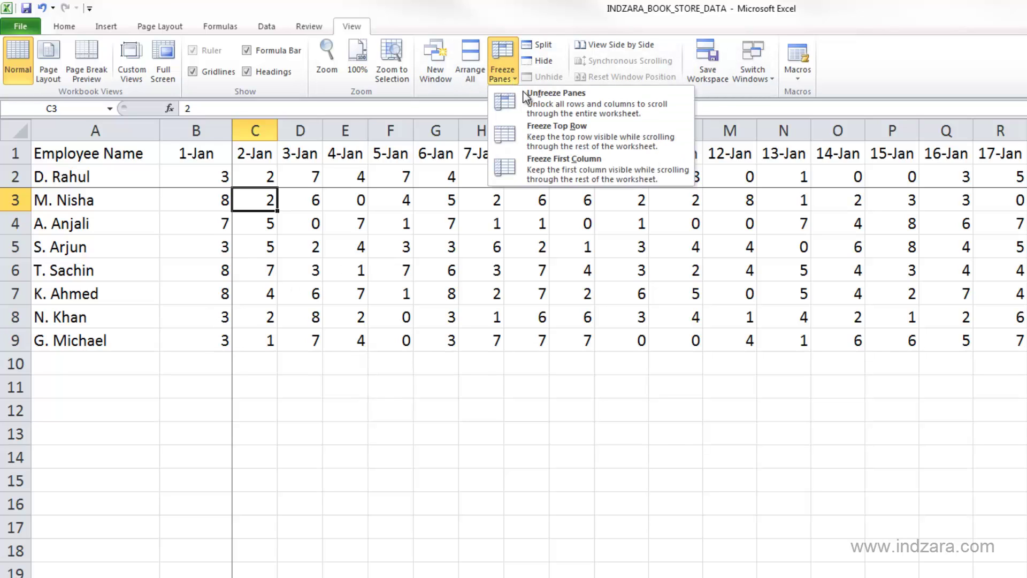
pyautogui.click(529, 99)
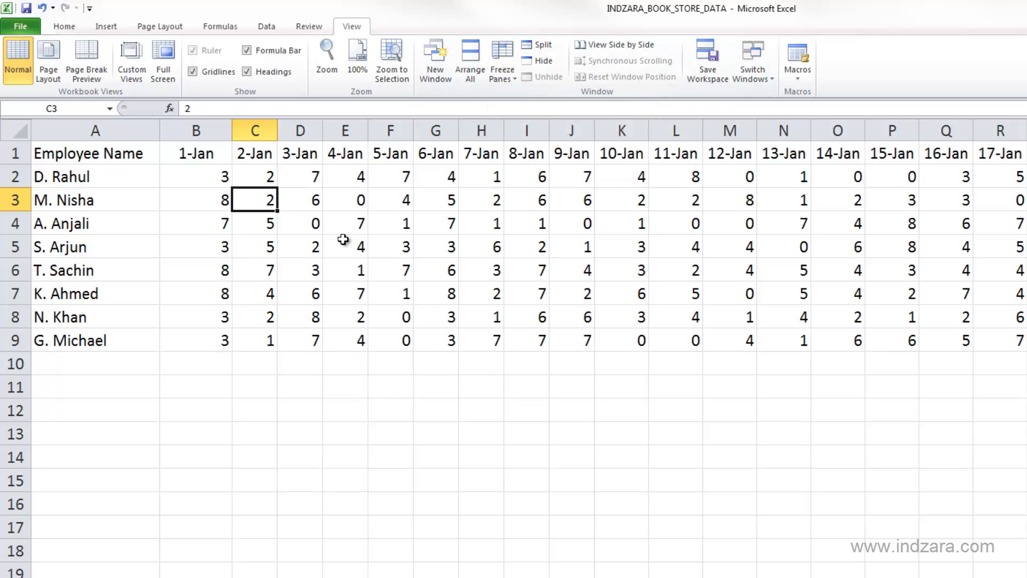
pyautogui.click(213, 178)
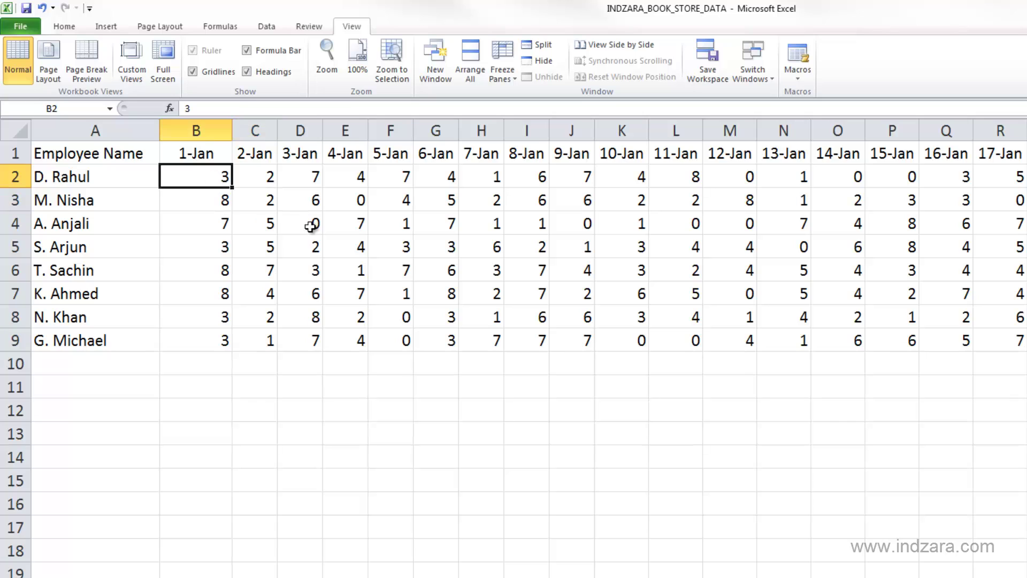
pyautogui.click(513, 79)
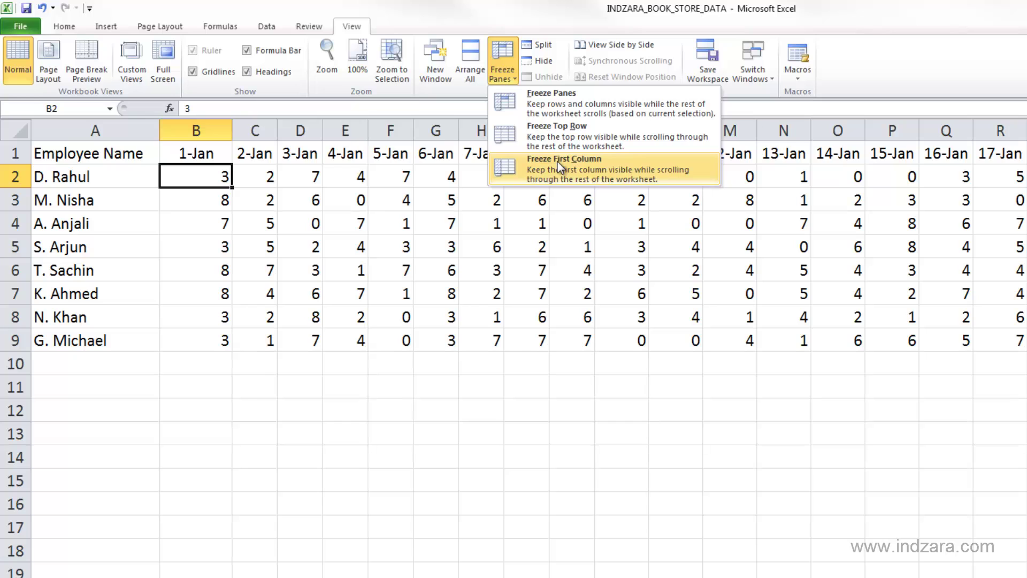
# - Freeze only the top row and scroll down and up to test it
pyautogui.click(564, 141)
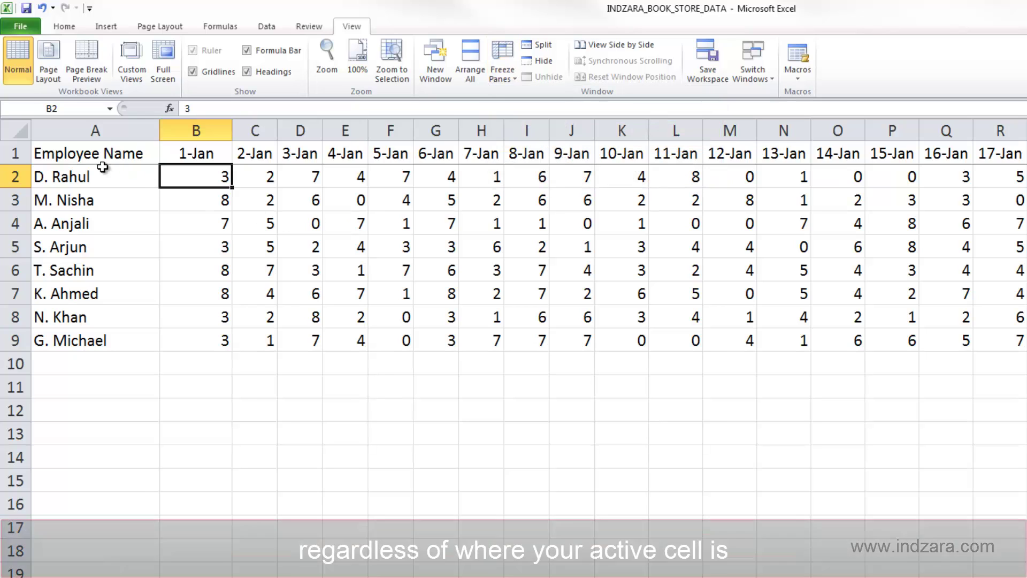
pyautogui.scroll(-3, 470, 292)
pyautogui.scroll(3, 471, 292)
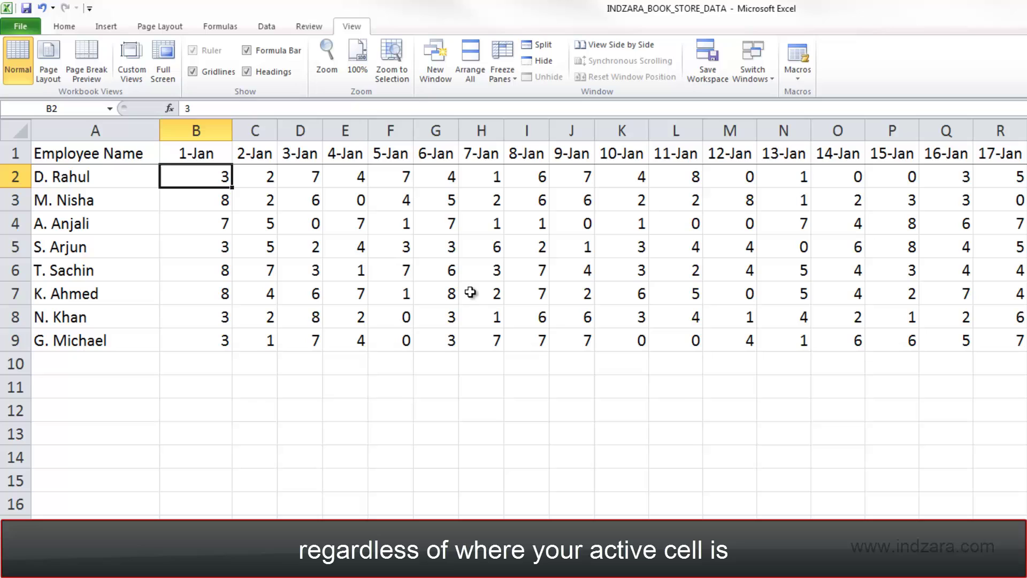
# - Freeze the Employee Name column, scroll right past the dates, then return to the start
pyautogui.click(506, 75)
pyautogui.click(547, 171)
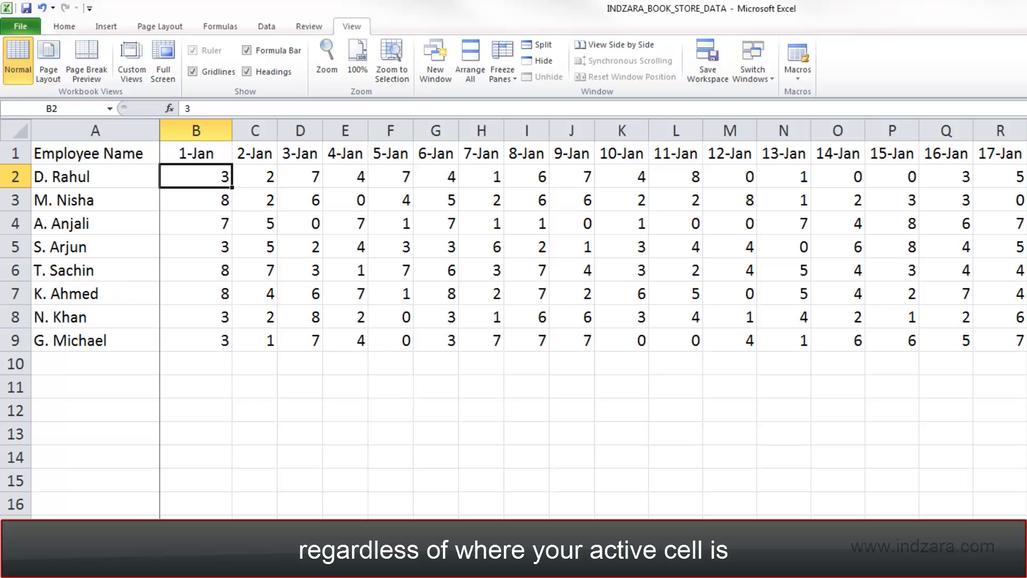
pyautogui.hscroll(15, 588, 321)
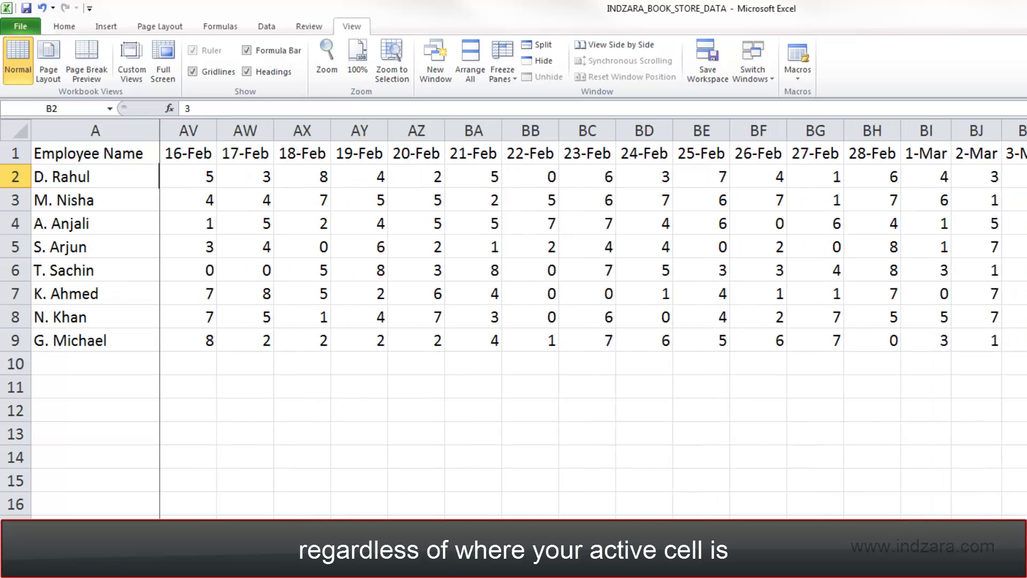
pyautogui.hotkey('ctrl', 'BackSpace')
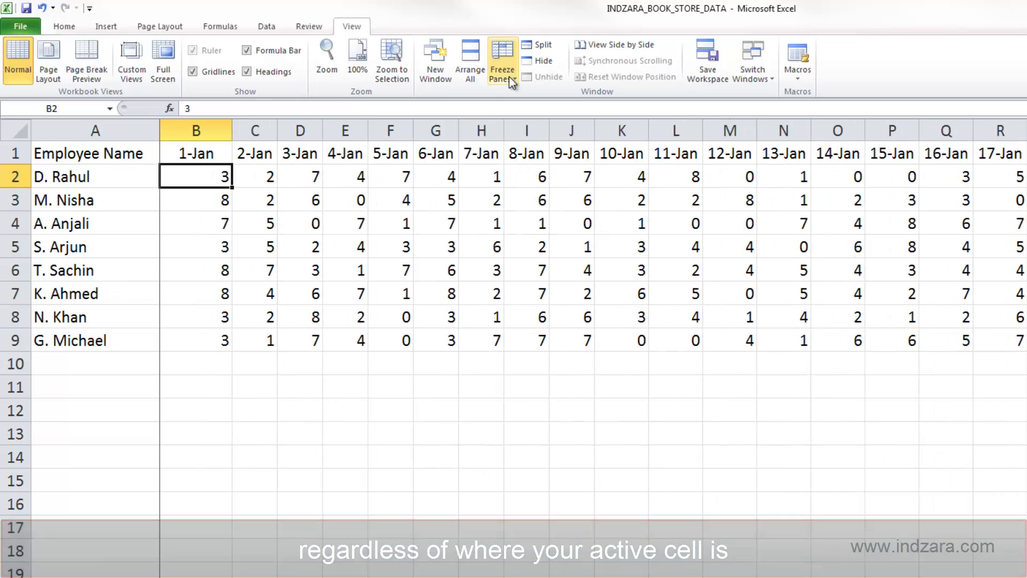
pyautogui.click(502, 69)
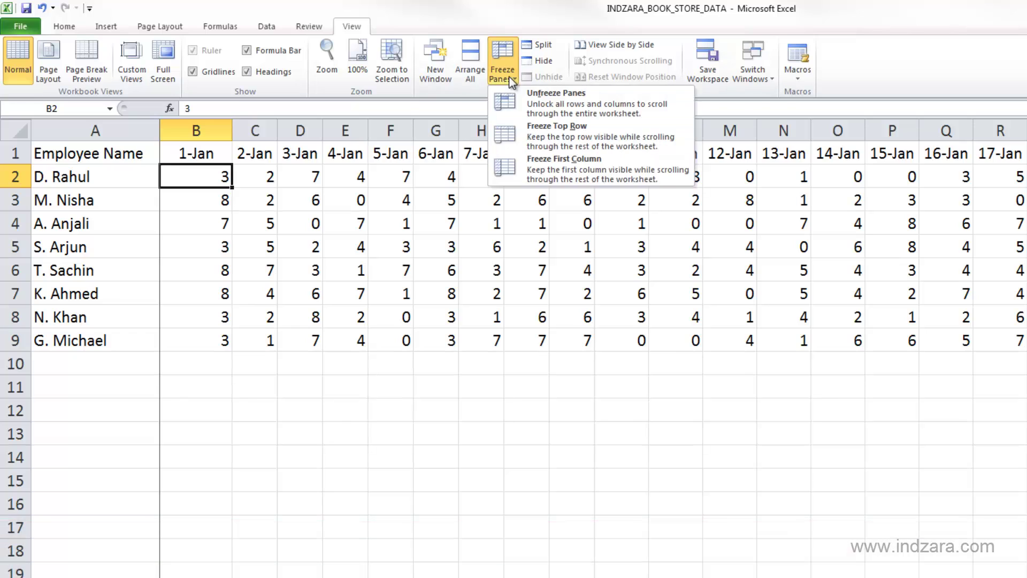
pyautogui.click(550, 104)
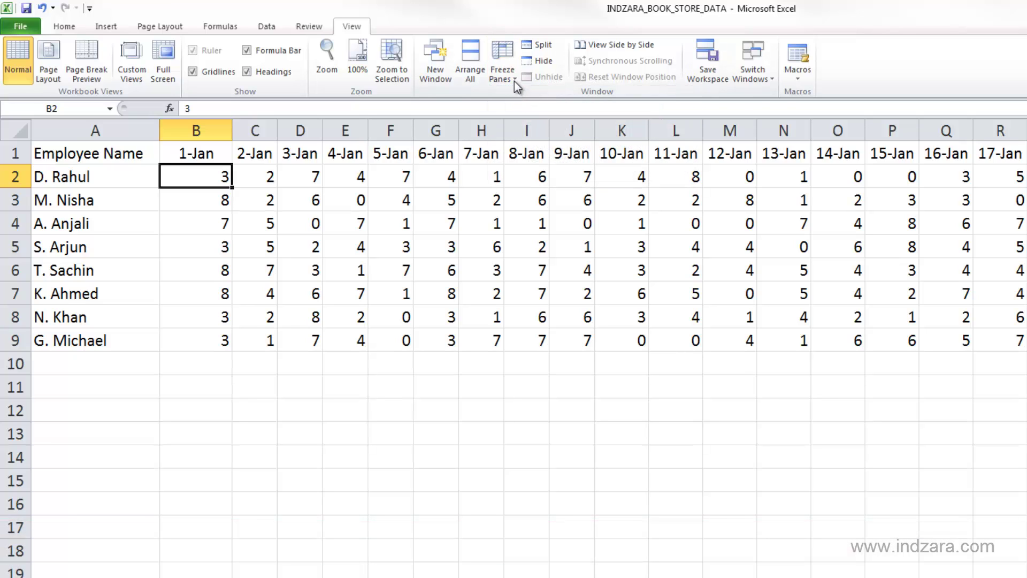
pyautogui.click(511, 78)
pyautogui.click(304, 237)
pyautogui.click(300, 245)
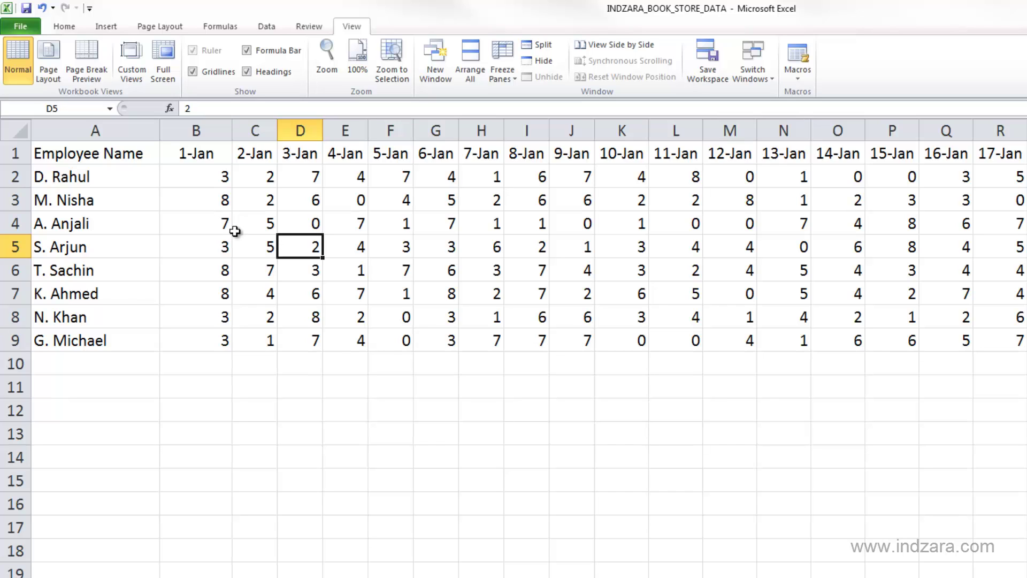
pyautogui.click(251, 225)
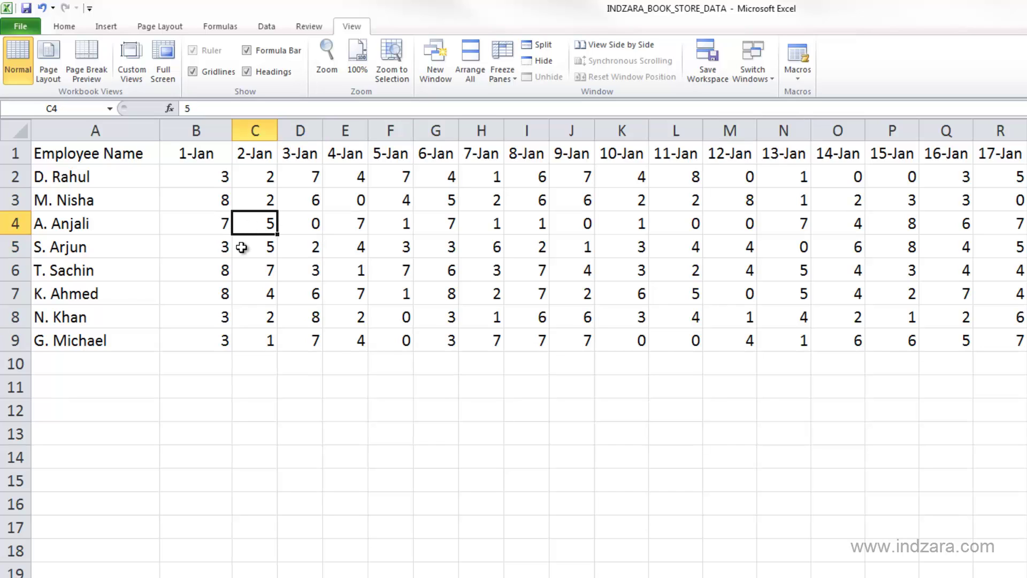